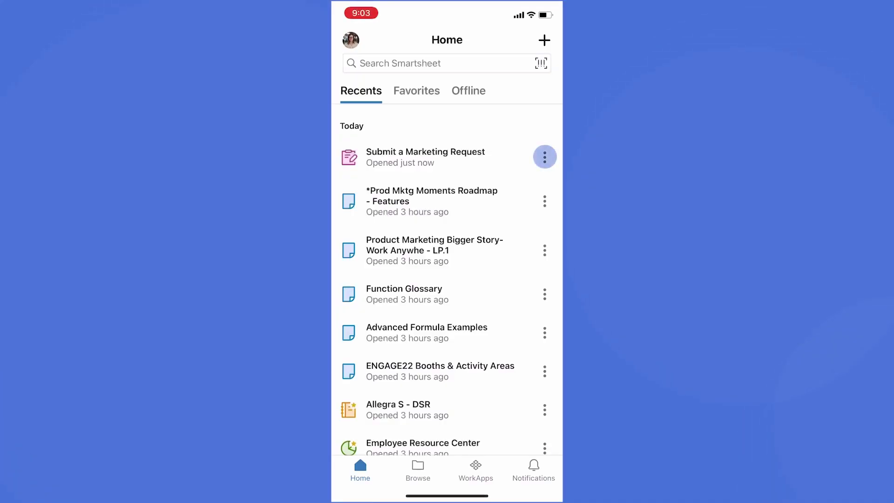
Make the Submit a Marketing Request form available offline and view it in the Offline list
click(545, 157)
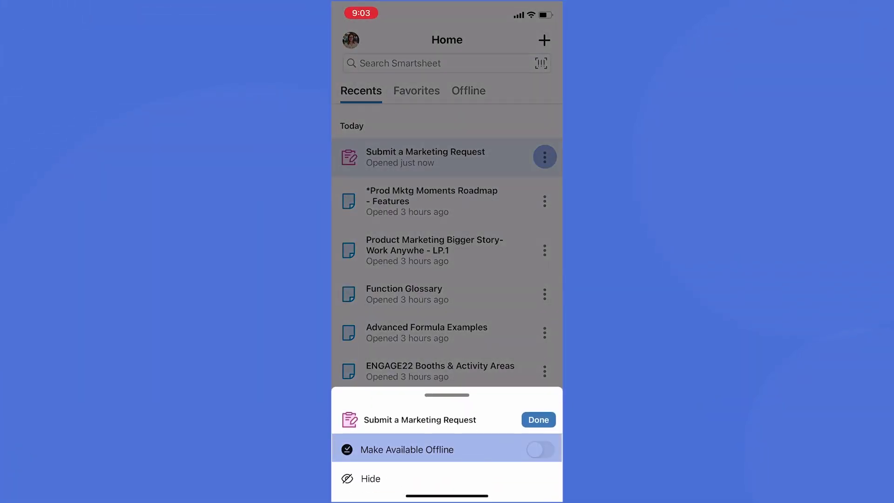
click(407, 449)
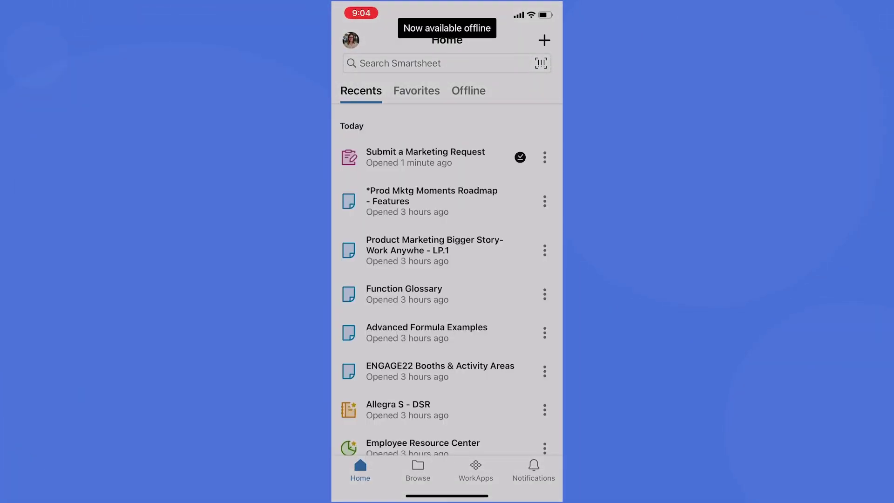
click(469, 90)
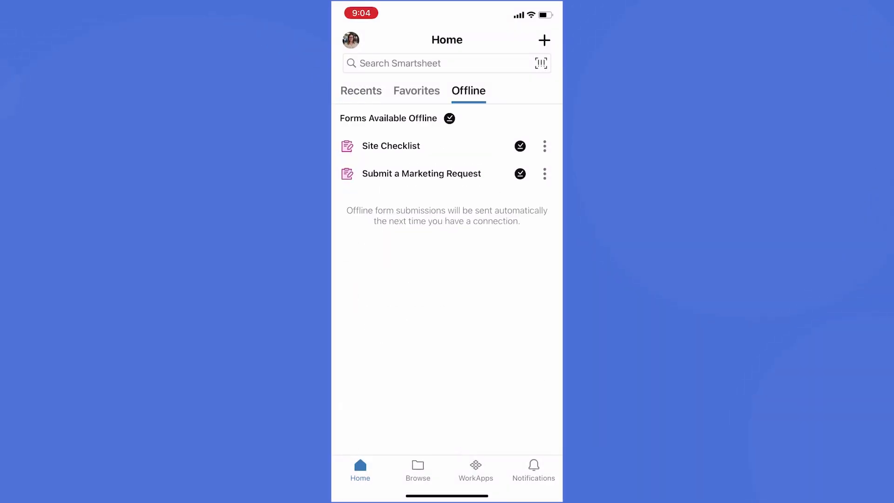
Turn on airplane mode and open the Submit a Marketing Request form offline
drag(536, 7, 535, 233)
click(376, 113)
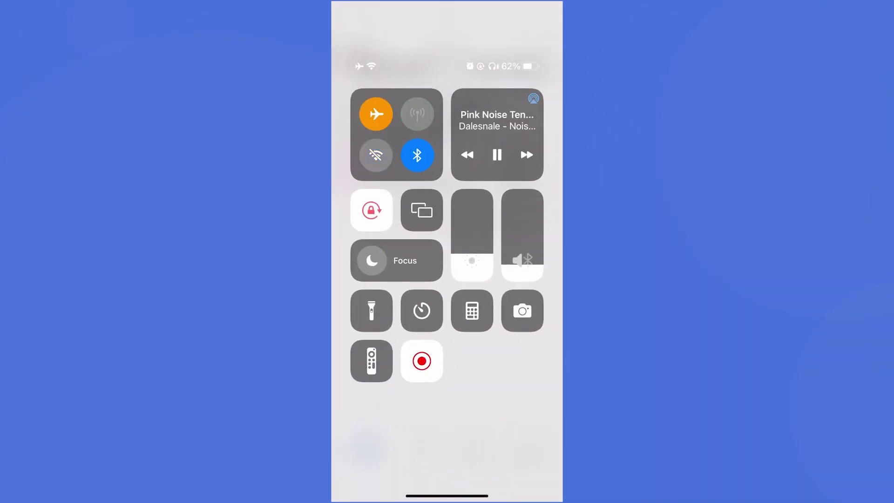
click(503, 433)
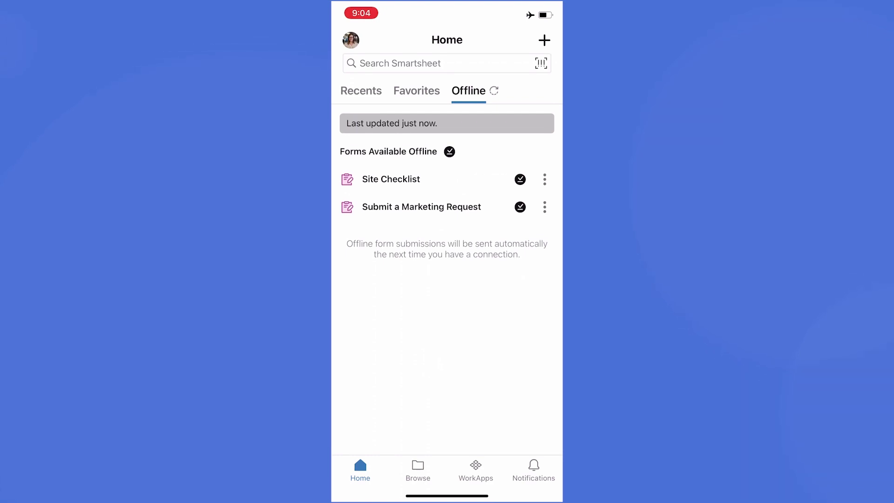
click(544, 206)
click(383, 429)
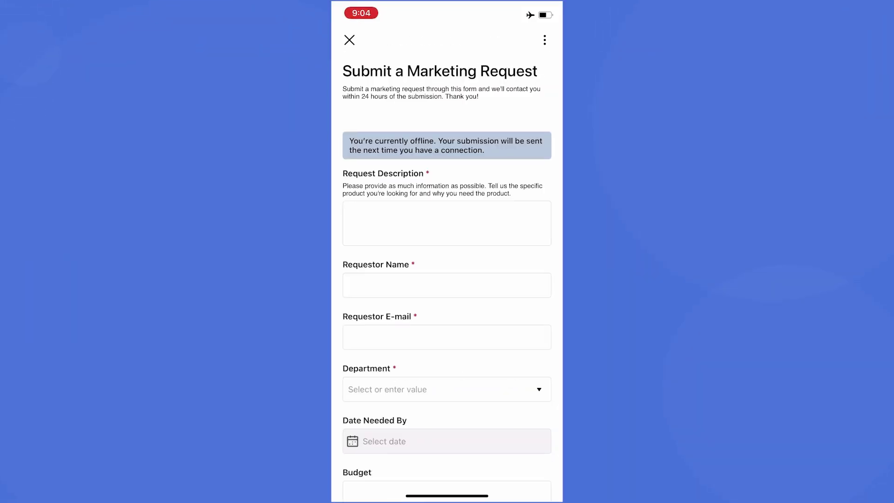
Turn airplane mode off to reconnect so the form submission sends
drag(545, 7, 545, 210)
click(373, 112)
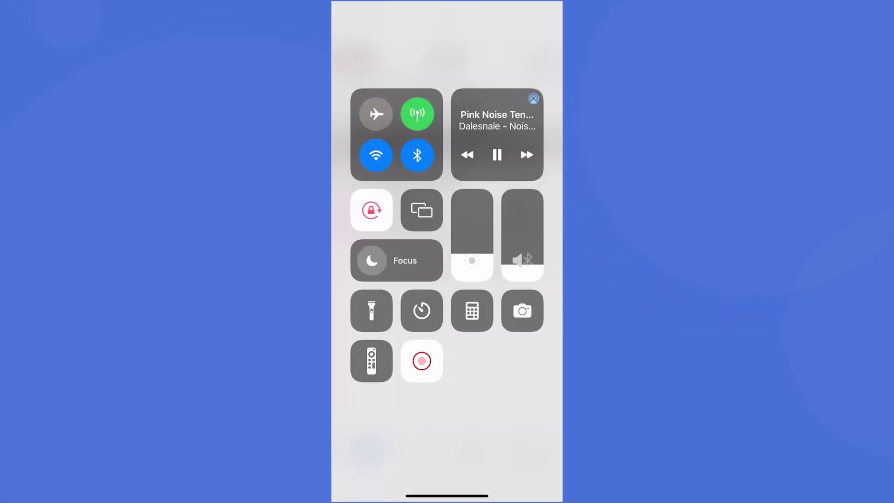
drag(447, 496, 447, 280)
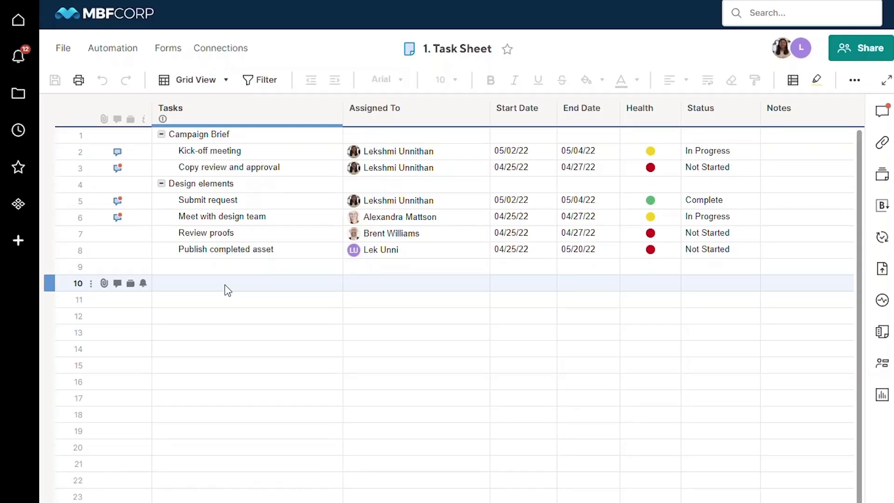
Read the comment conversations on rows 3, 5 (Submit request) and 6
click(120, 168)
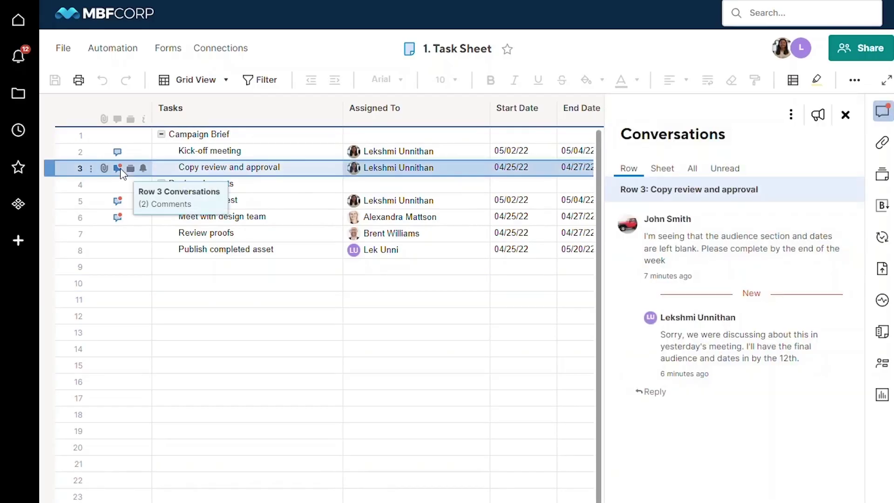
click(120, 200)
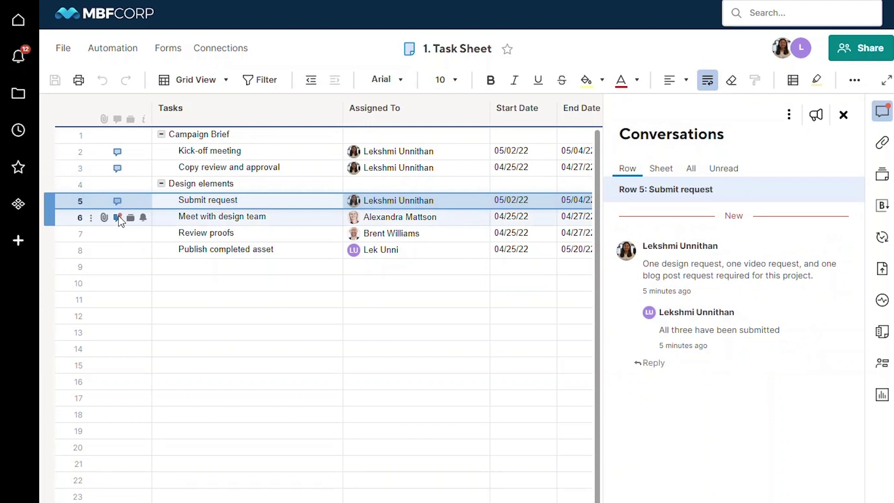
click(119, 218)
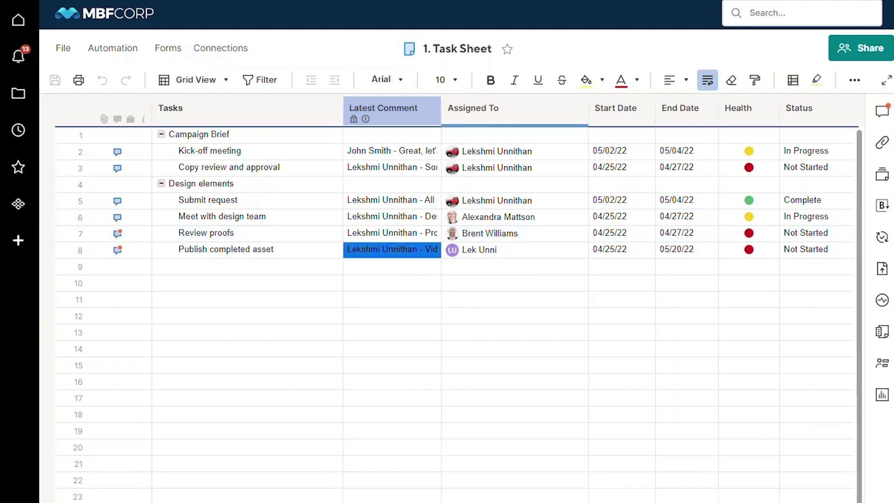
Insert a Latest Comment column to the right of the Tasks column
right_click(237, 120)
click(285, 170)
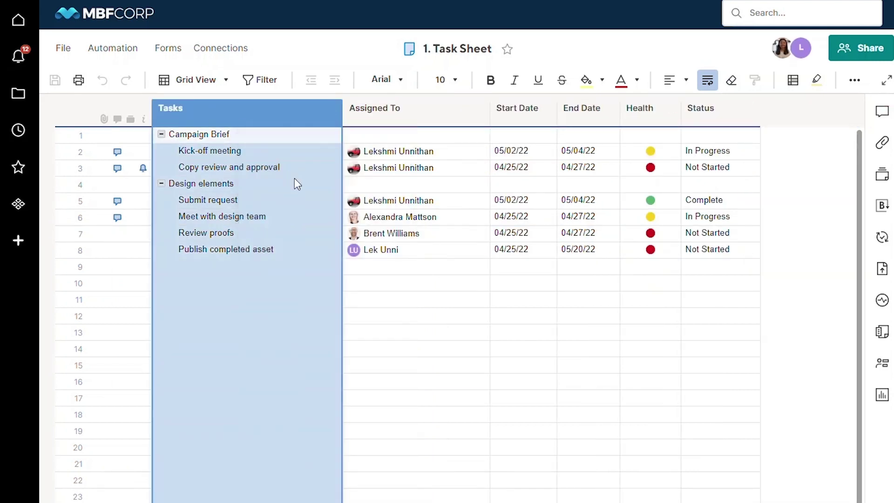
click(449, 362)
click(495, 236)
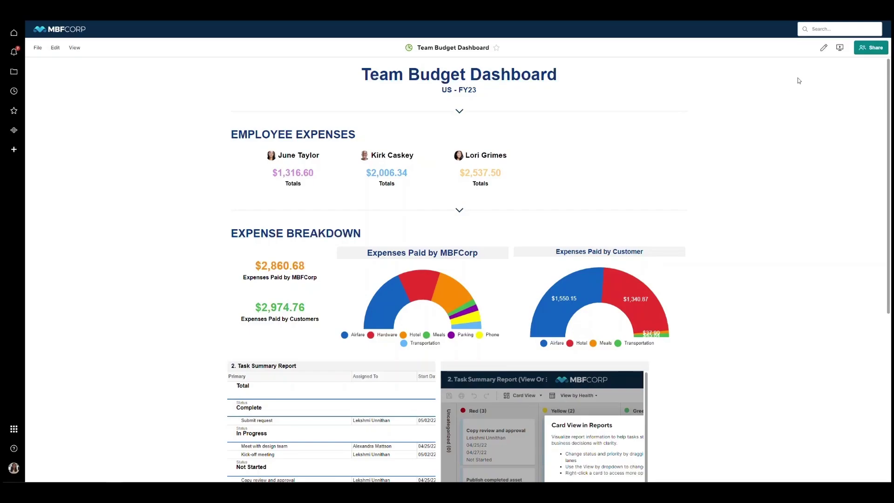
Edit the dashboard, moving the third employee total, the Expenses Paid by Customer chart and the Task Summary report
click(823, 47)
mouse_move(442, 165)
mouse_down()
mouse_move(535, 217)
mouse_move(590, 275)
mouse_move(476, 174)
mouse_move(437, 166)
mouse_up()
drag(538, 336, 540, 275)
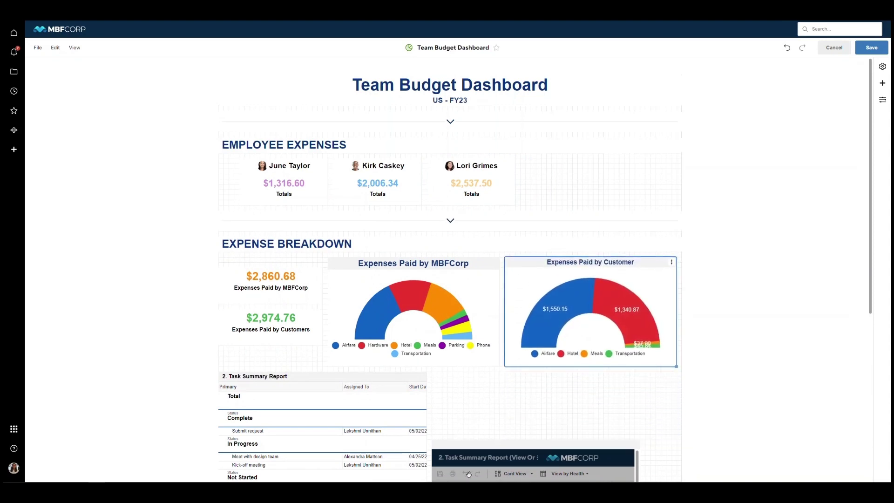
drag(469, 459, 471, 393)
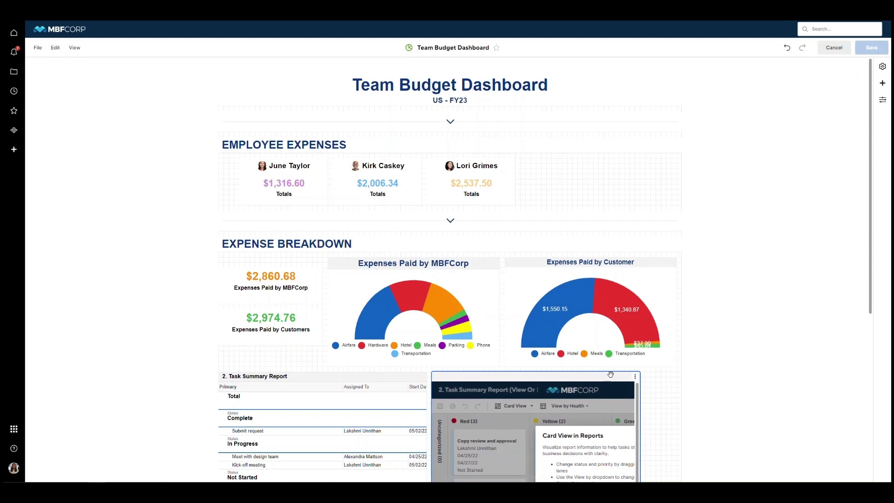
Undo the widget moves four times, then redo the third employee widget's move
click(787, 48)
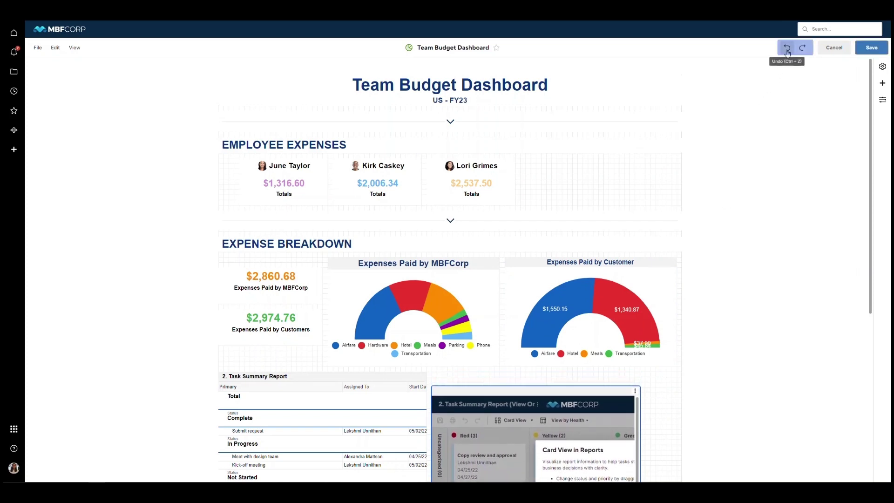
click(787, 48)
click(787, 48)
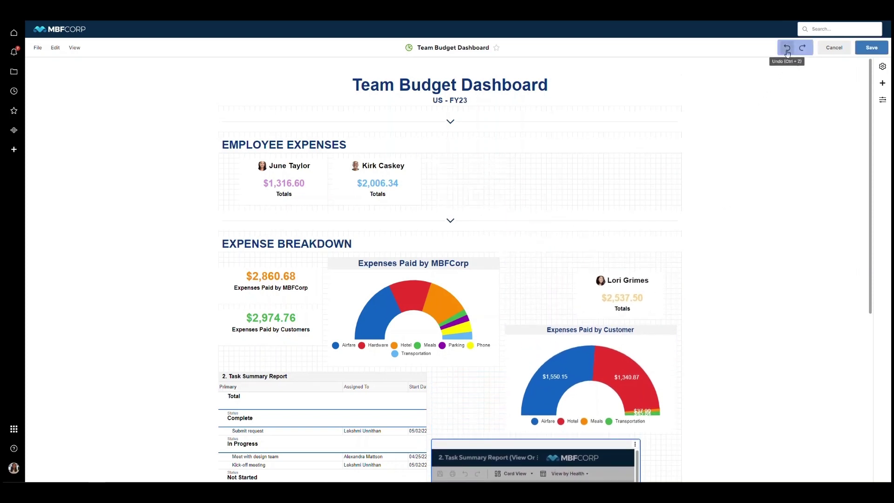
click(787, 51)
click(800, 49)
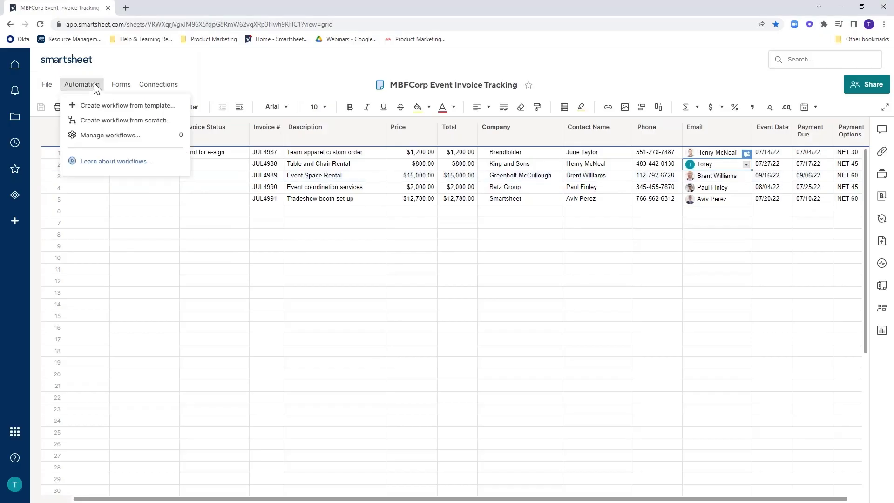
Save a new workflow that generates an MBF Corp Invoices document when Invoice Status changes
click(100, 121)
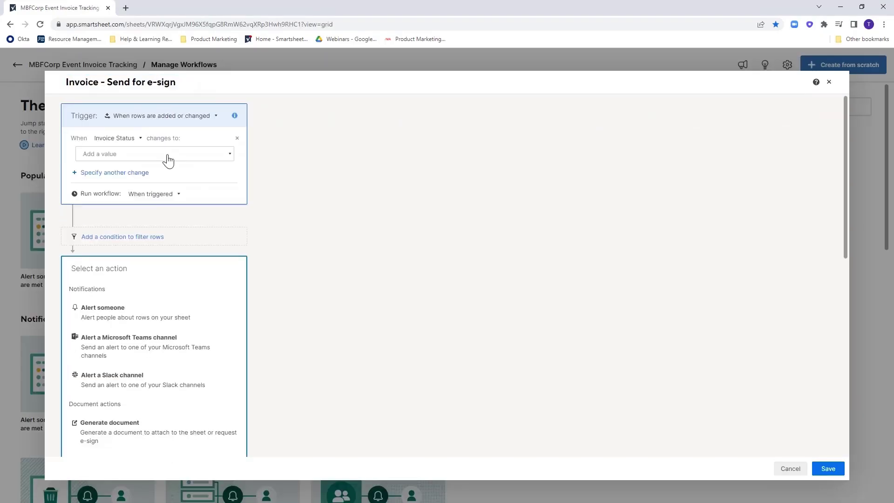
click(166, 156)
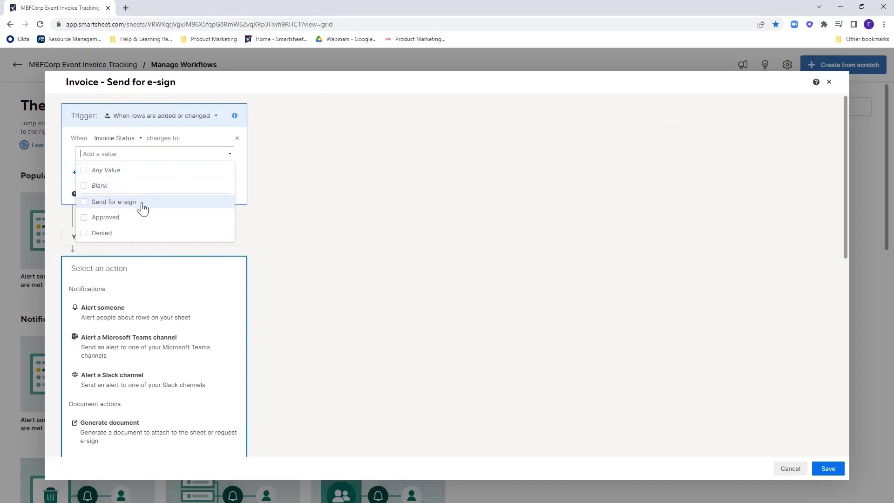
scroll(267, 172, down, 4)
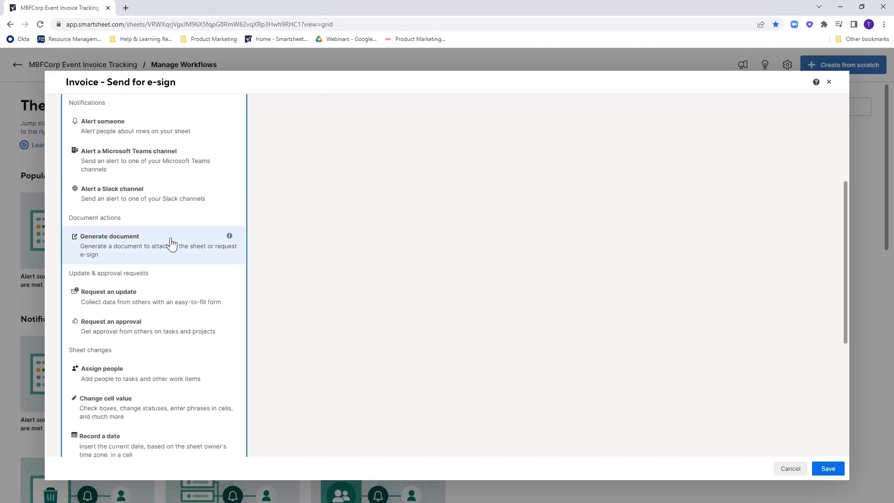
click(171, 243)
click(195, 293)
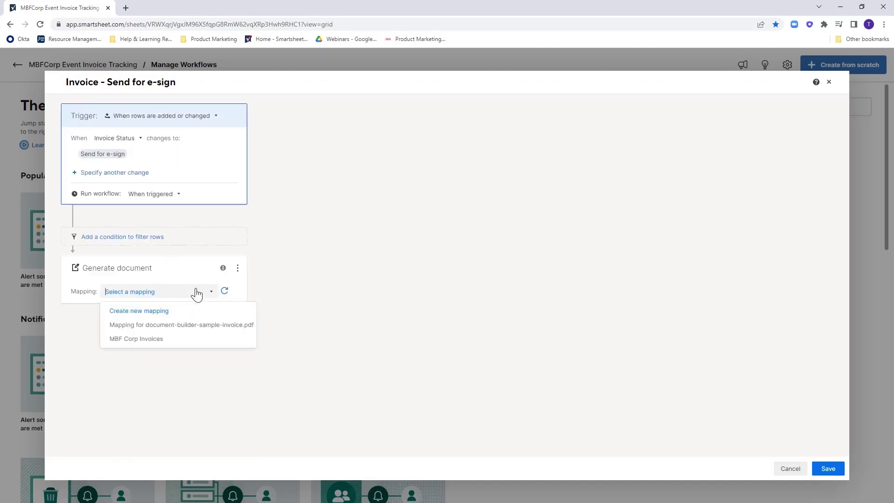
click(158, 338)
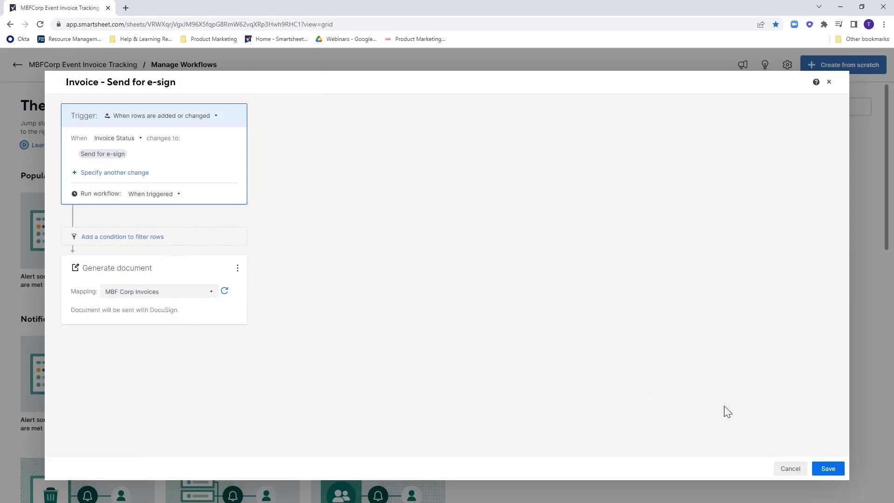
click(827, 469)
Set row 2's Invoice Status to Send for e-sign
click(17, 65)
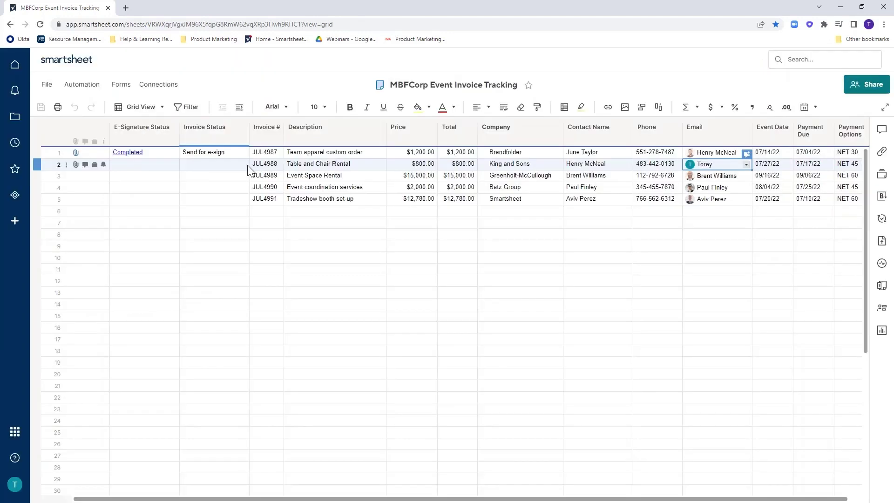
click(242, 164)
click(242, 165)
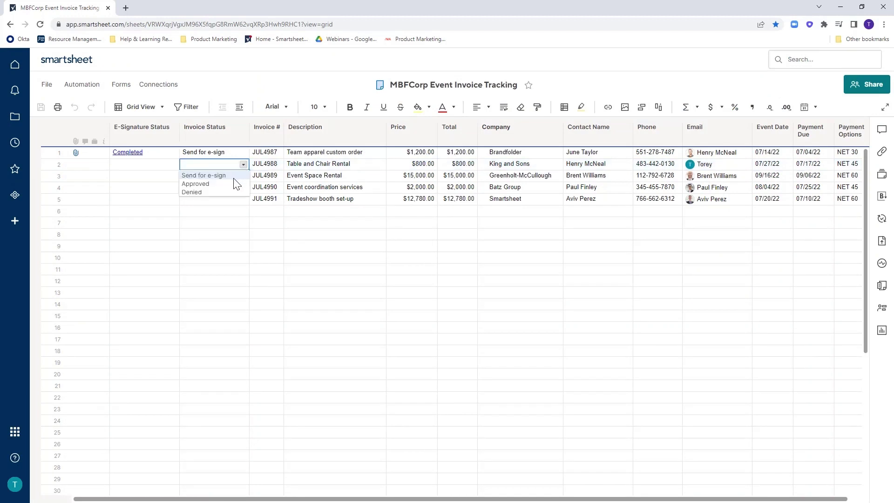
click(234, 178)
Reload the sheet until the signed invoice appears, then open row 2's PDF
click(536, 61)
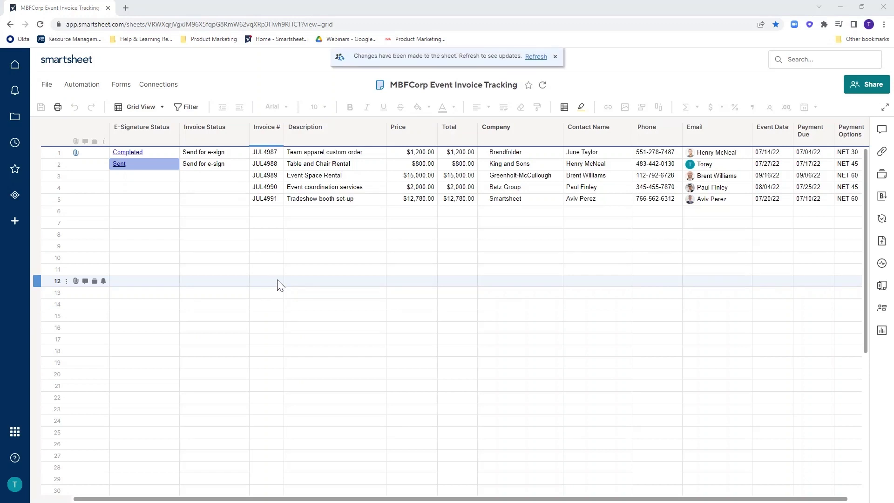
click(535, 61)
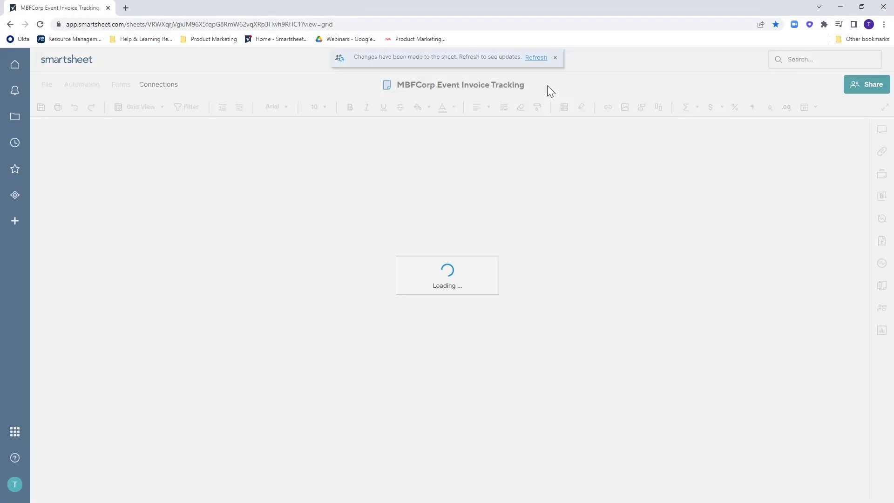
click(94, 161)
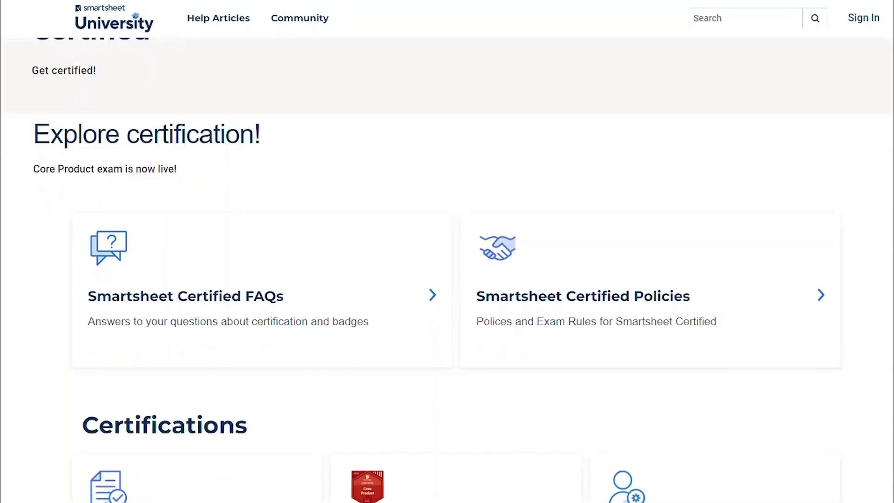
Open the 2022 System Administrator Certification card and read About this exam, Exam Details and Exam Content
scroll(447, 270, down, 6)
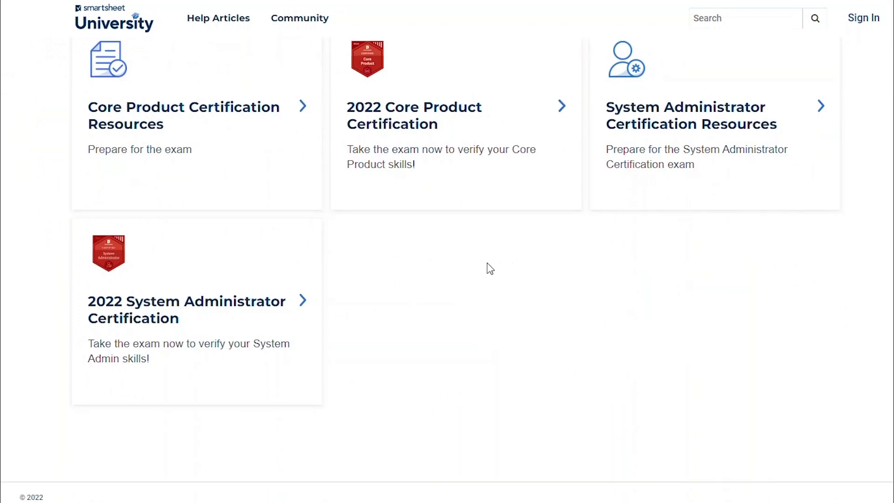
click(274, 294)
scroll(447, 270, down, 2)
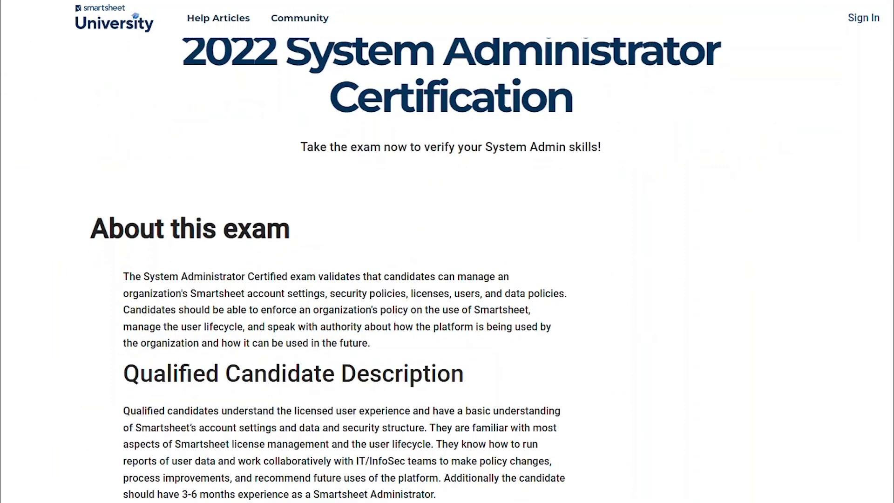
scroll(447, 271, down, 3)
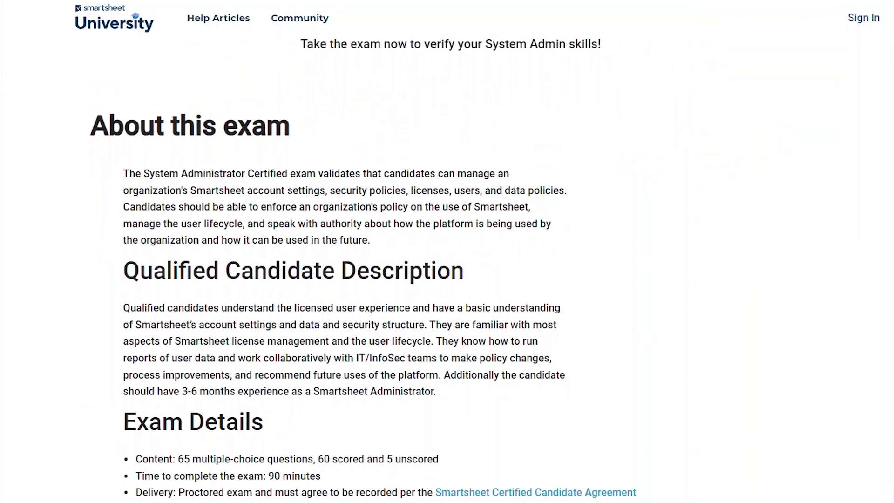
scroll(447, 270, down, 5)
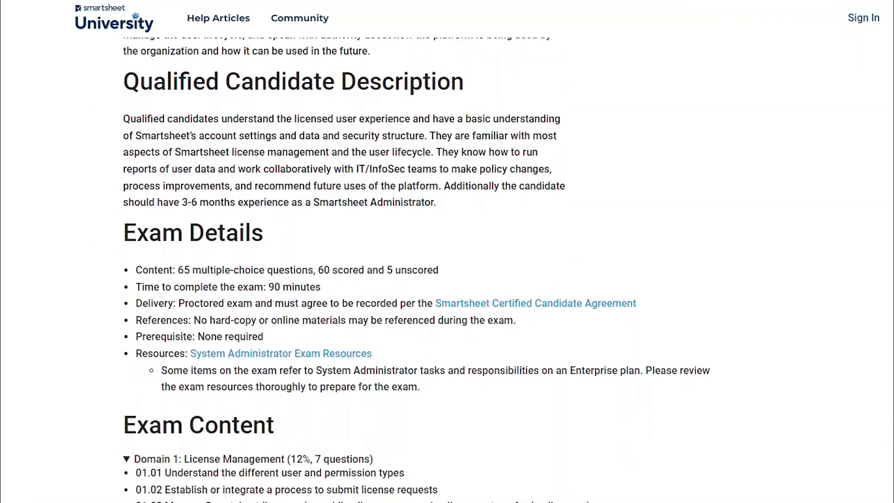
scroll(447, 270, down, 5)
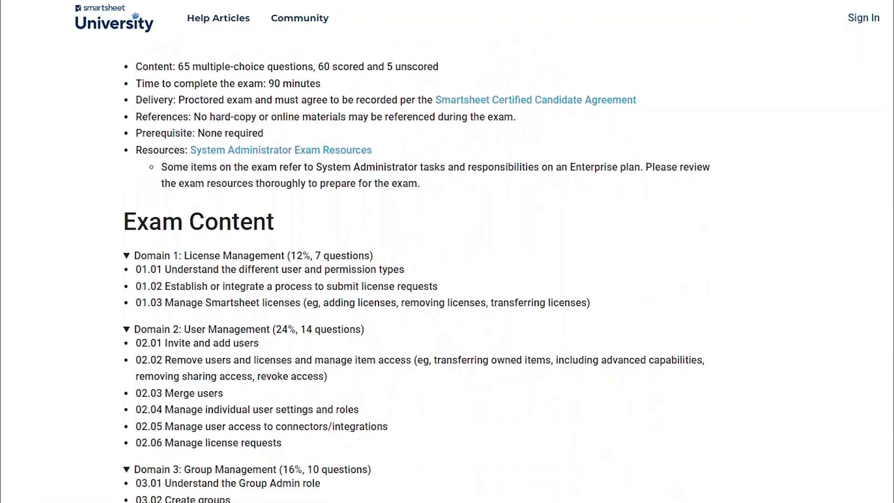
scroll(447, 270, down, 5)
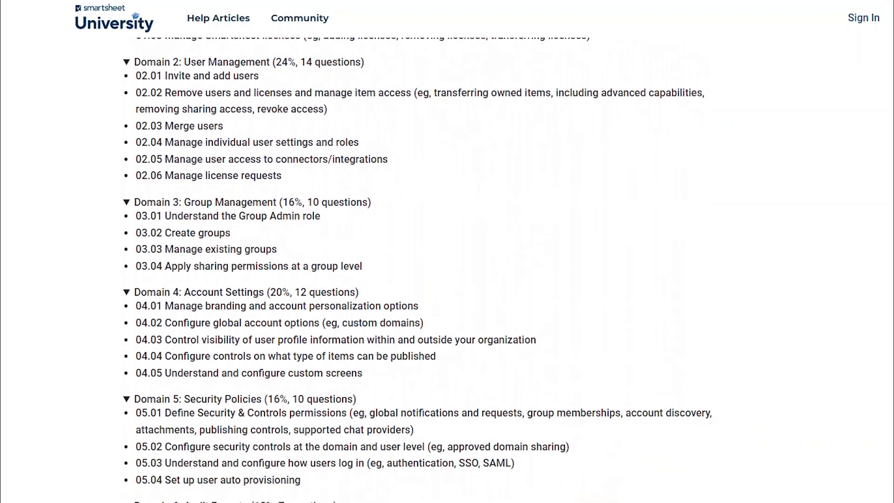
scroll(447, 270, down, 5)
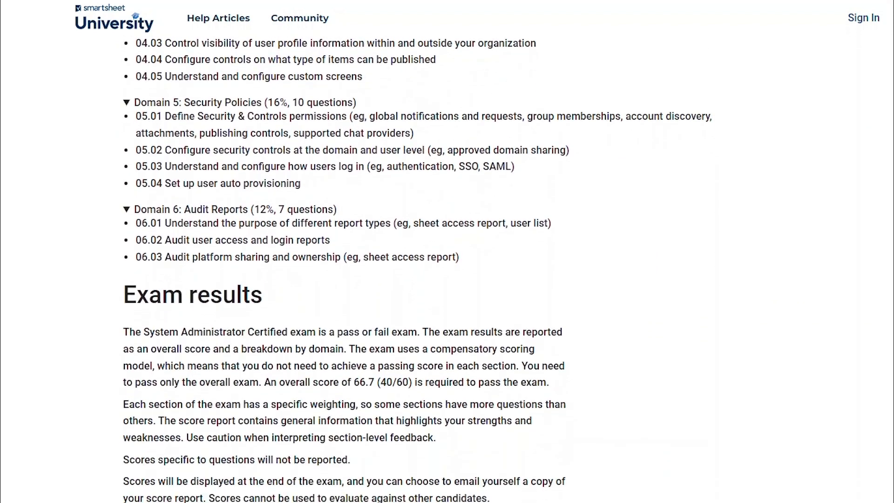
scroll(446, 270, down, 1)
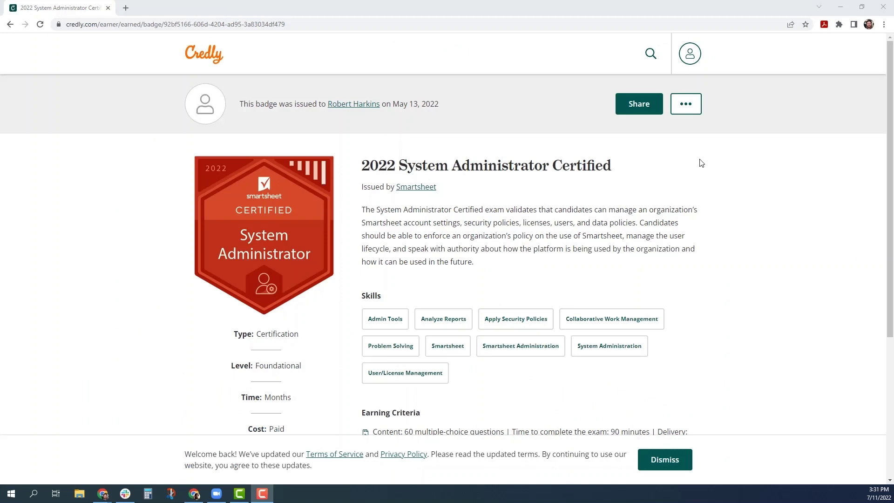
Share the 2022 System Administrator Certified badge to LinkedIn
click(648, 115)
click(246, 278)
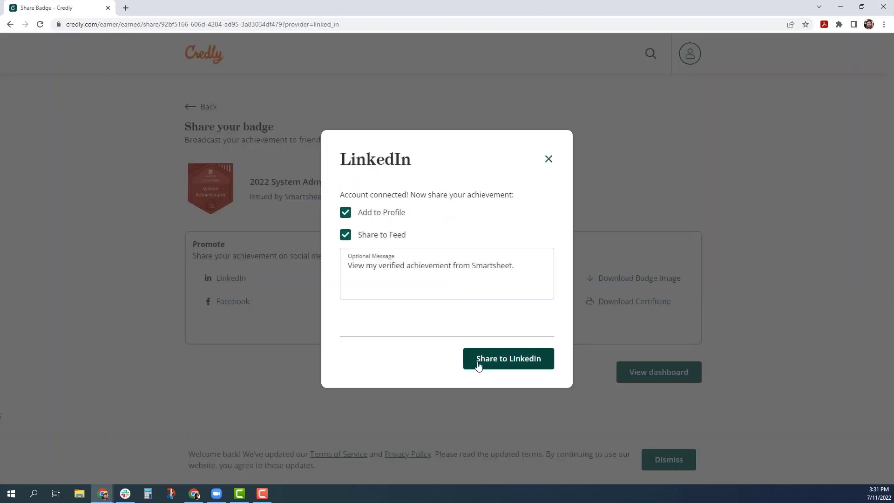